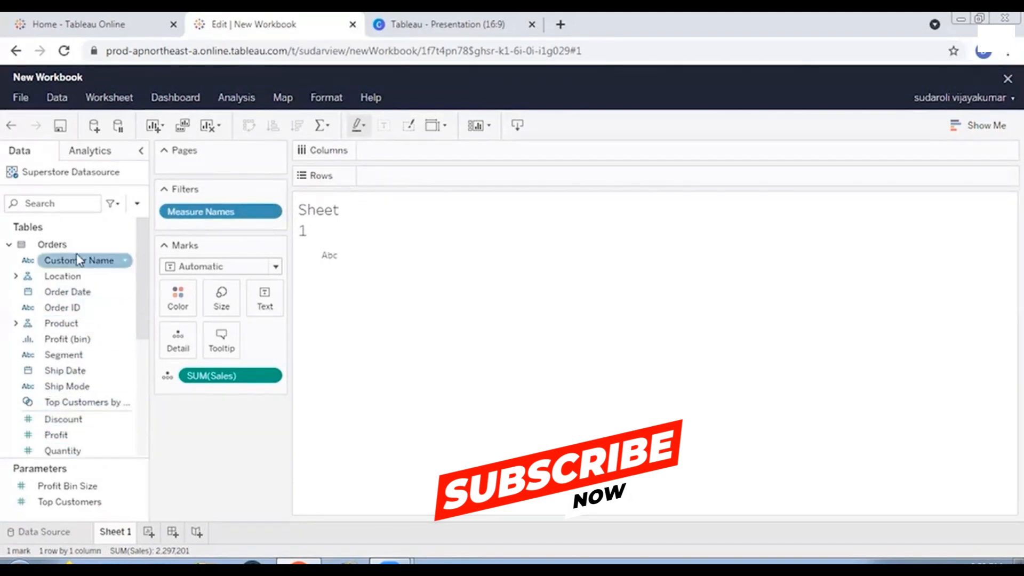
left_click_drag(63, 277, 408, 182)
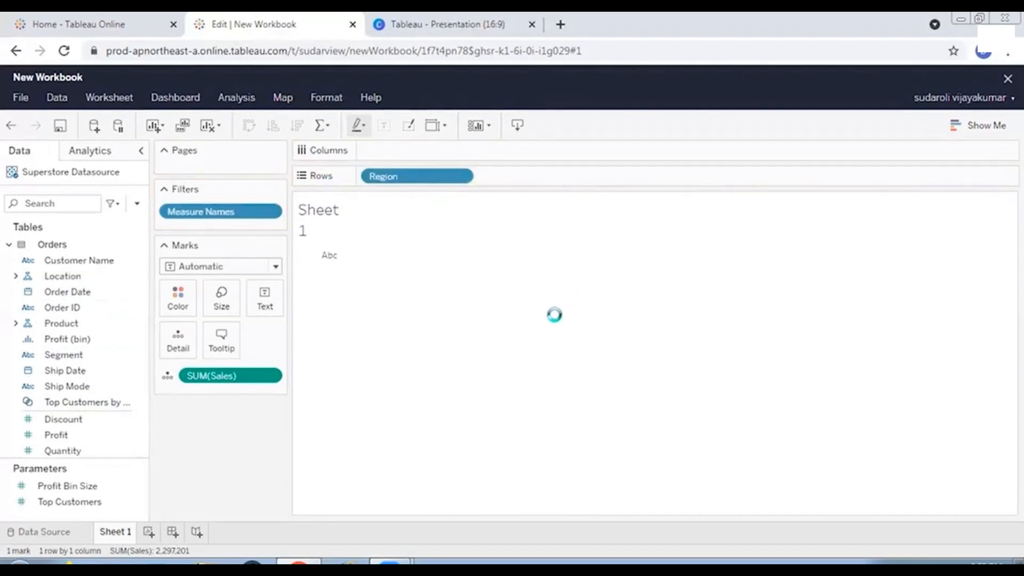
left_click(368, 177)
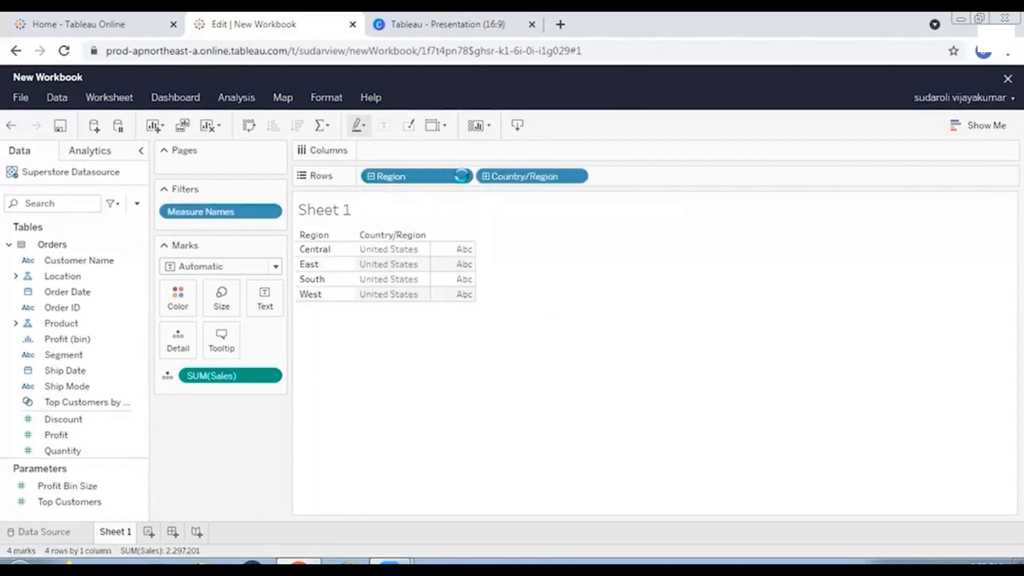
left_click(467, 177)
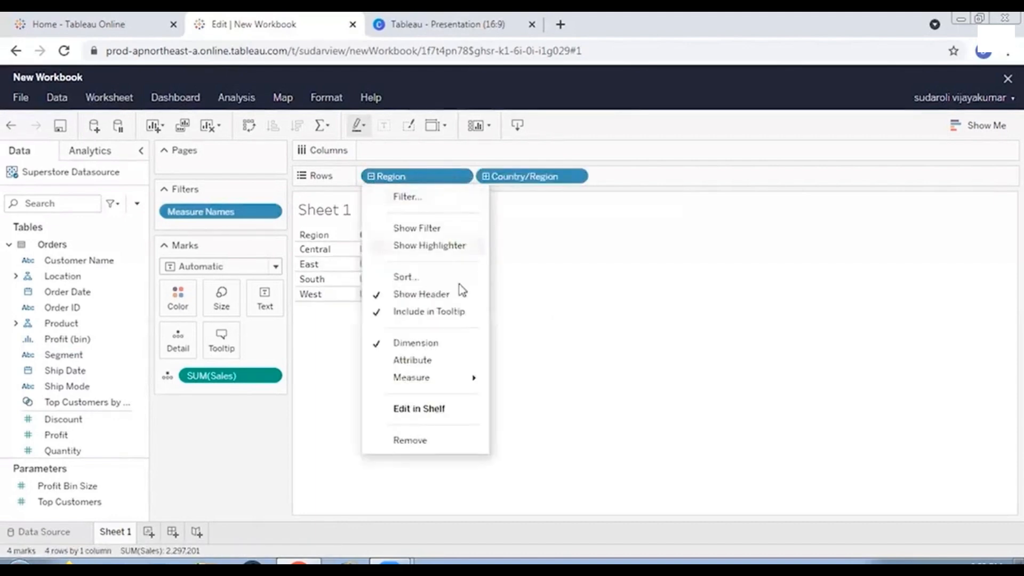
left_click(421, 442)
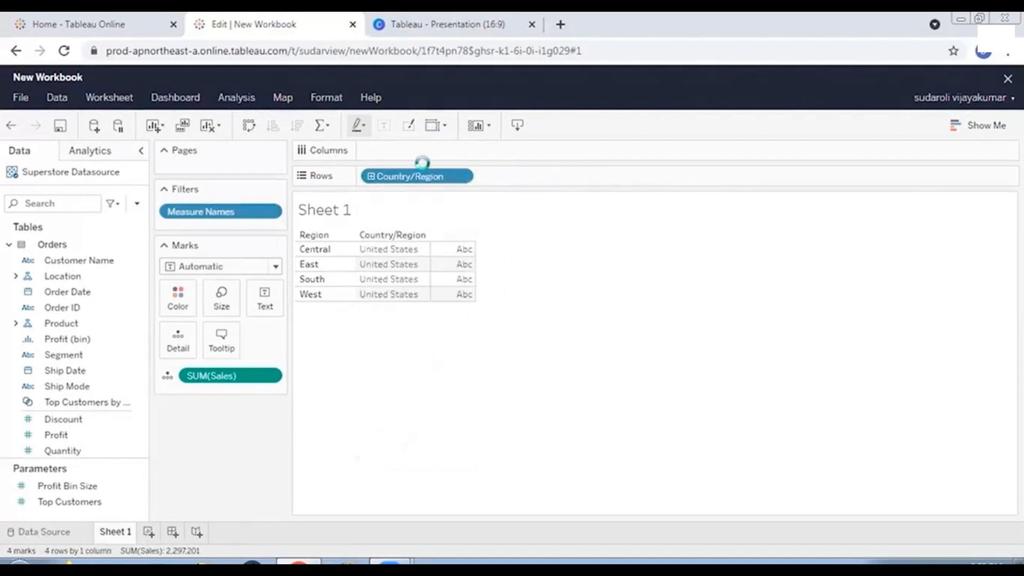
left_click(461, 179)
left_click(463, 179)
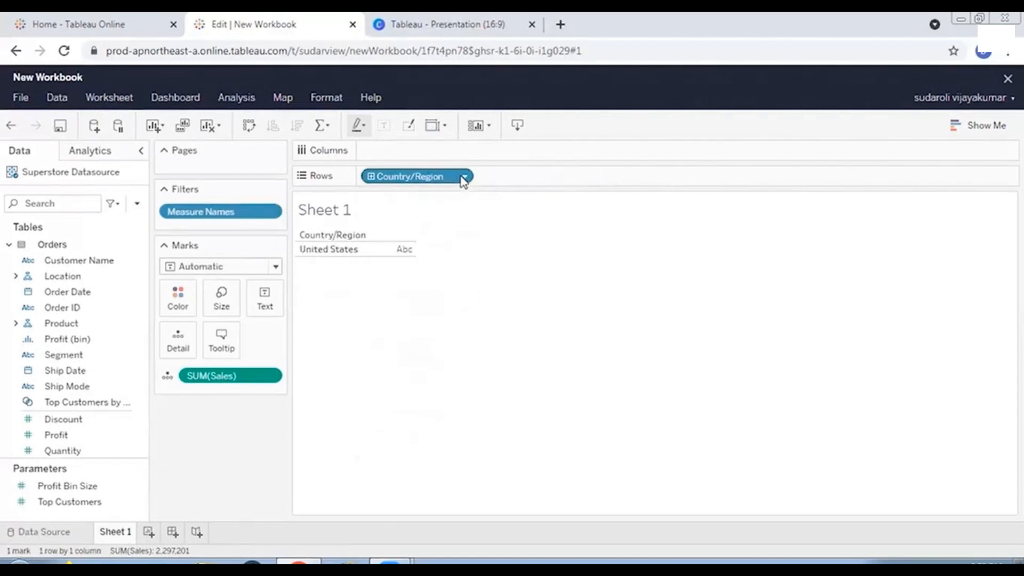
left_click(464, 179)
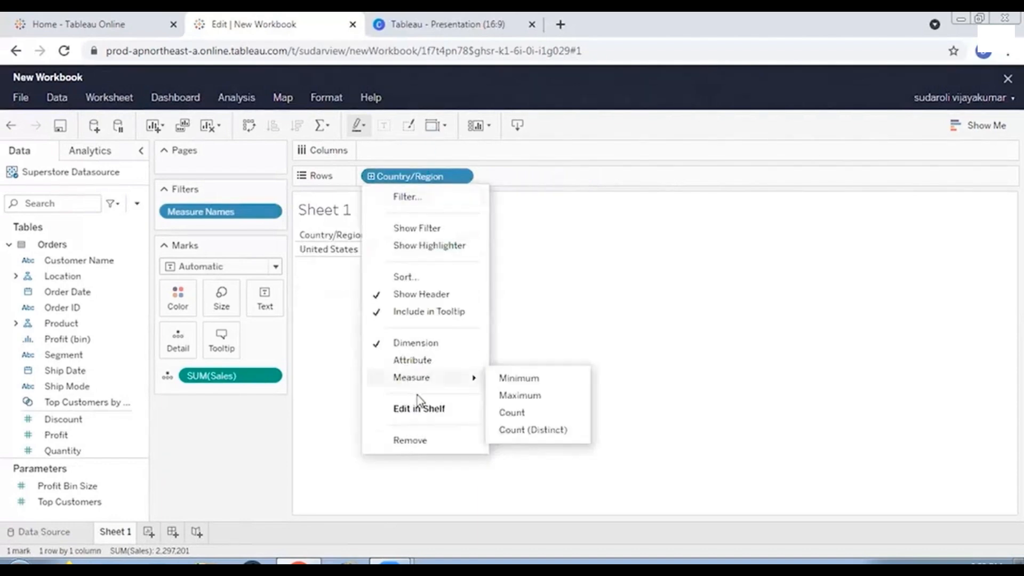
left_click(409, 441)
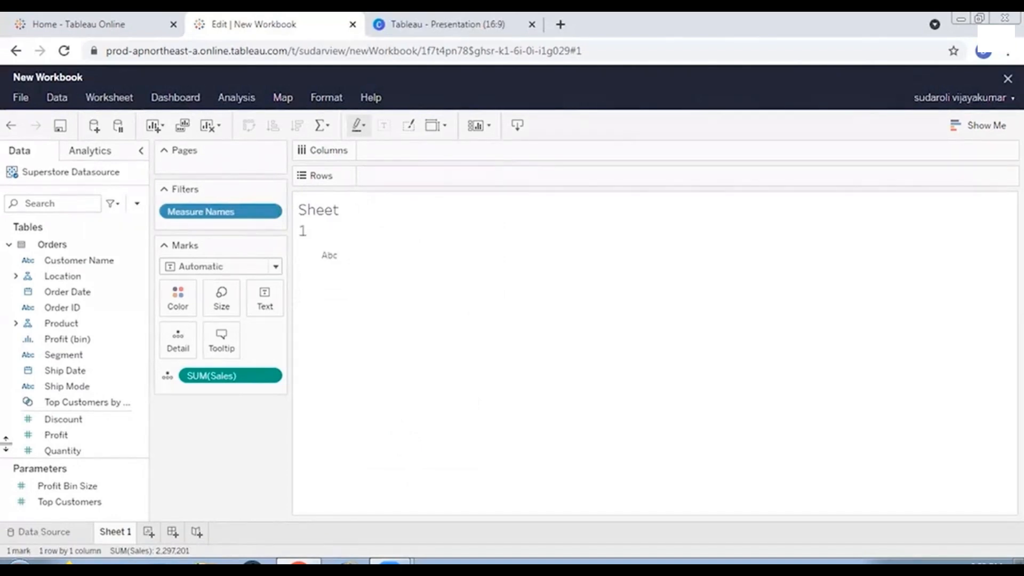
Step: Place the Product hierarchy's Category on rows and the year of Order Date on columns
left_click_drag(60, 327, 416, 179)
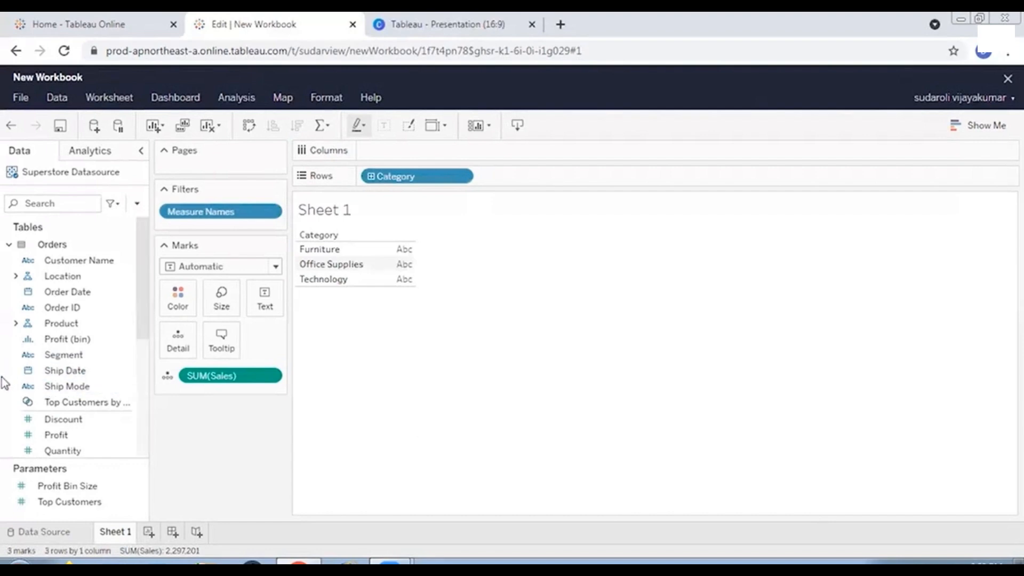
left_click(67, 293)
left_click_drag(67, 294, 408, 151)
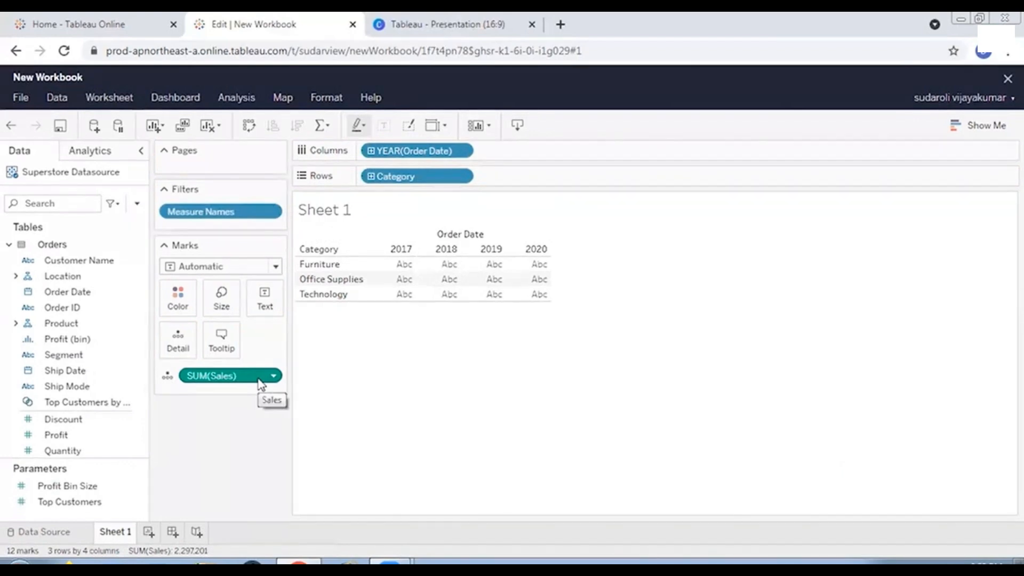
Step: Show the sum of Sales as text in the table and expand Category to the Sub-Category level
left_click(170, 377)
left_click(203, 413)
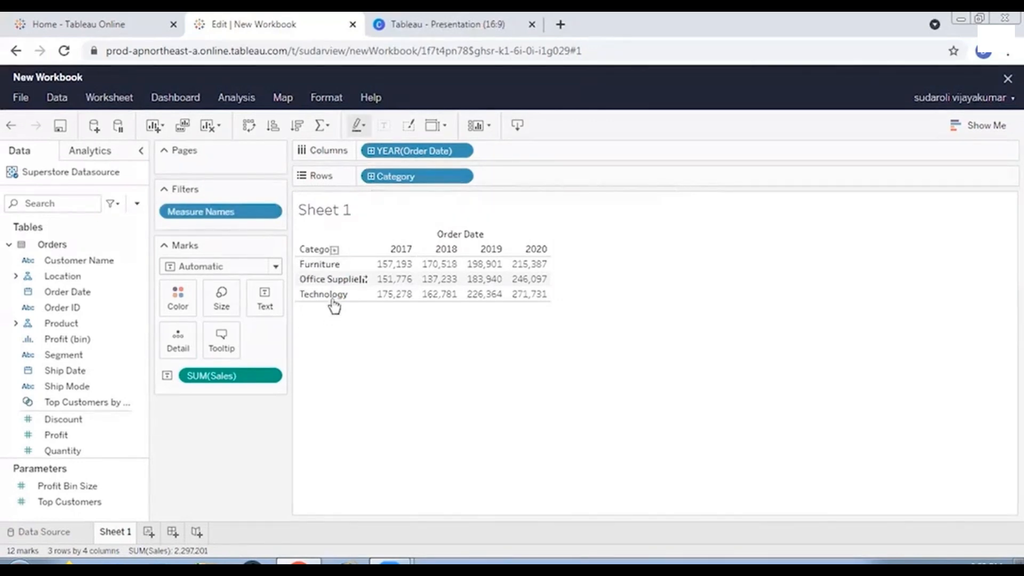
mouse_move(397, 271)
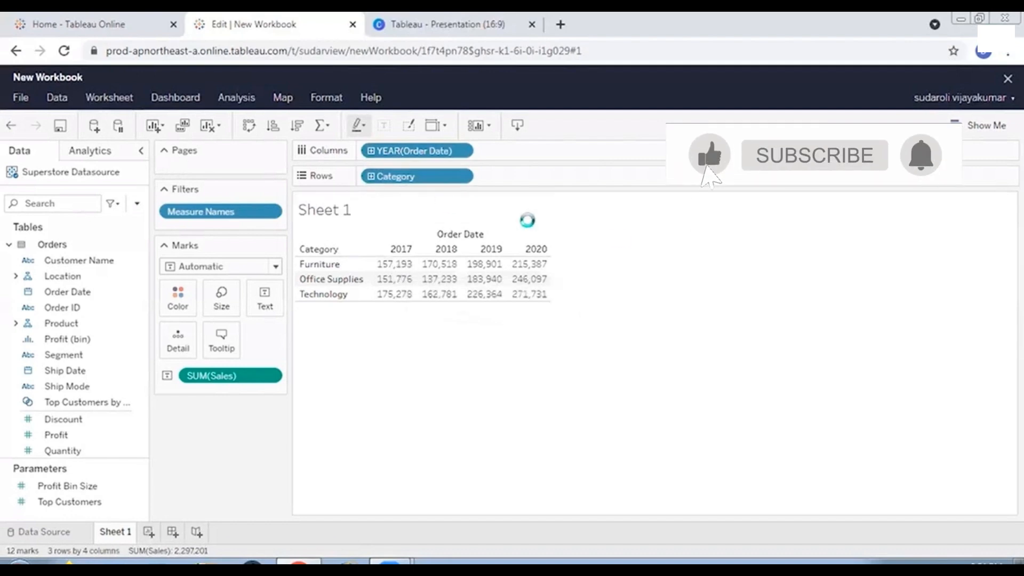
left_click(370, 176)
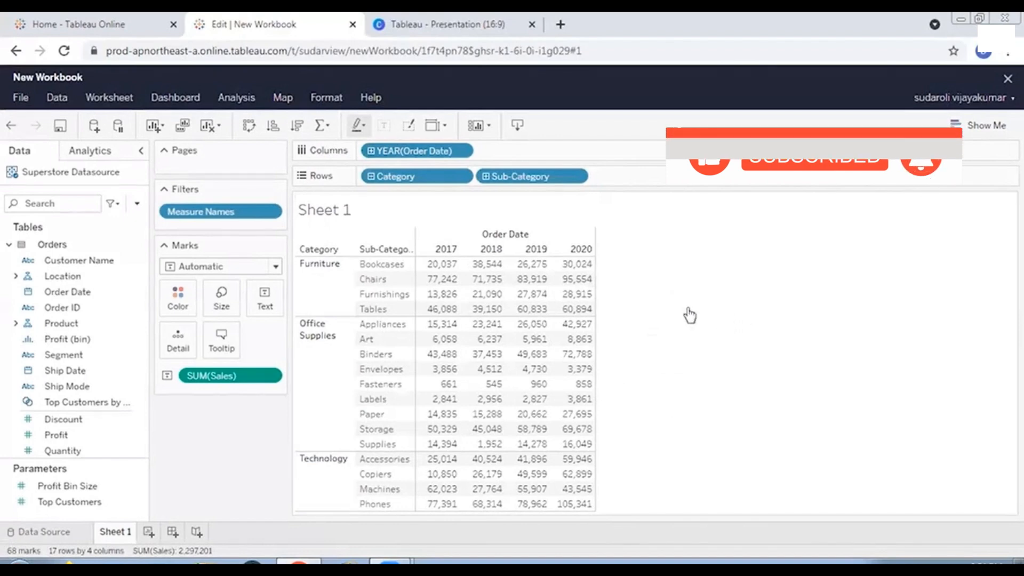
Step: Add row grand totals, subtotals and column grand totals to the sales table
left_click(84, 152)
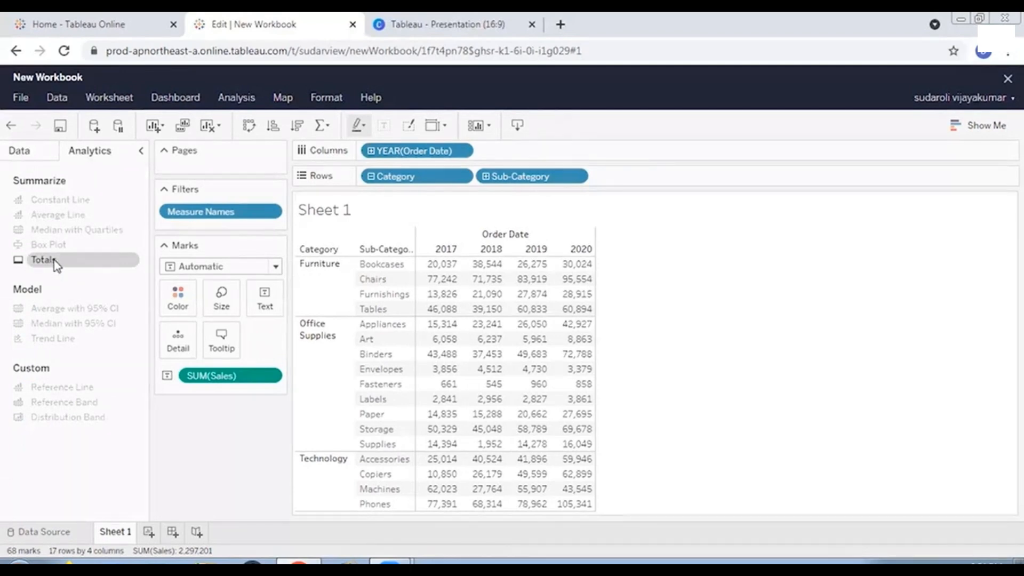
left_click_drag(56, 265, 575, 228)
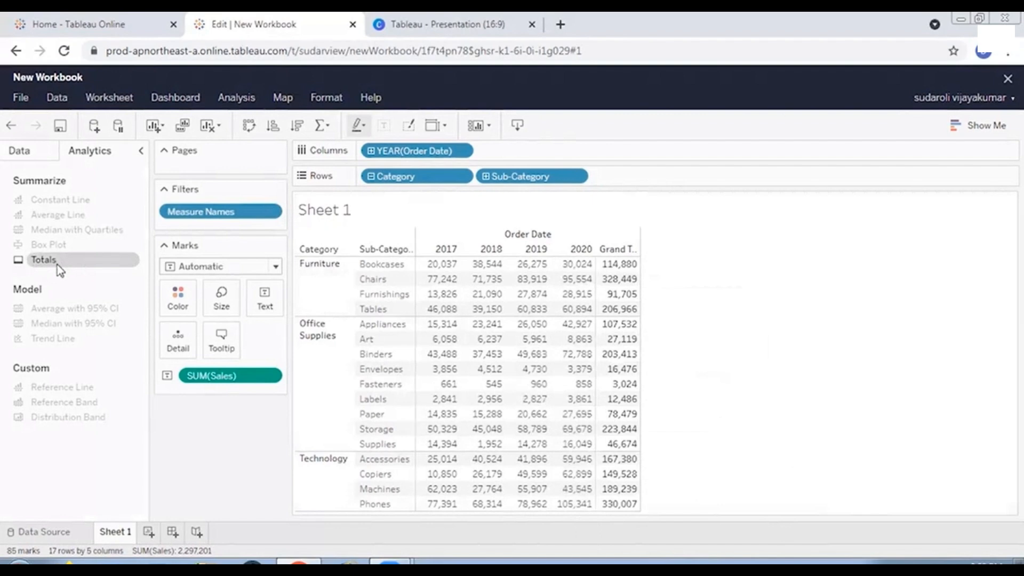
left_click_drag(64, 272, 427, 215)
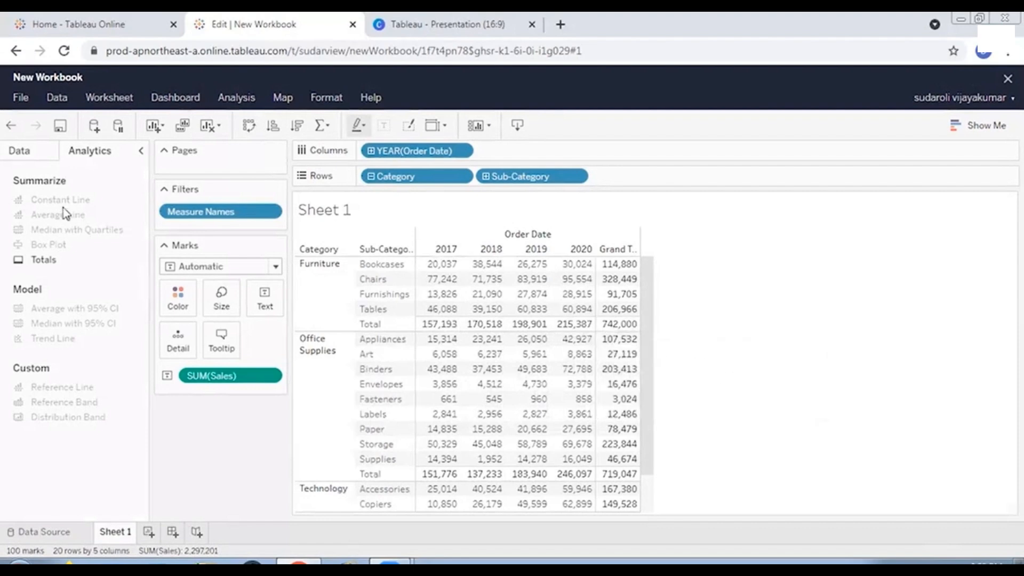
left_click_drag(112, 268, 494, 230)
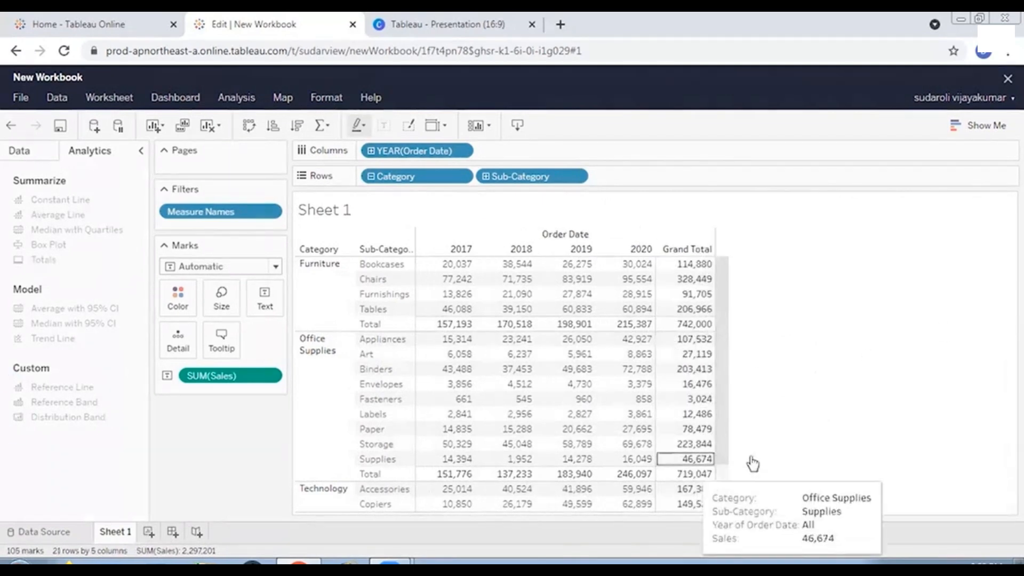
left_click_drag(726, 416, 727, 492)
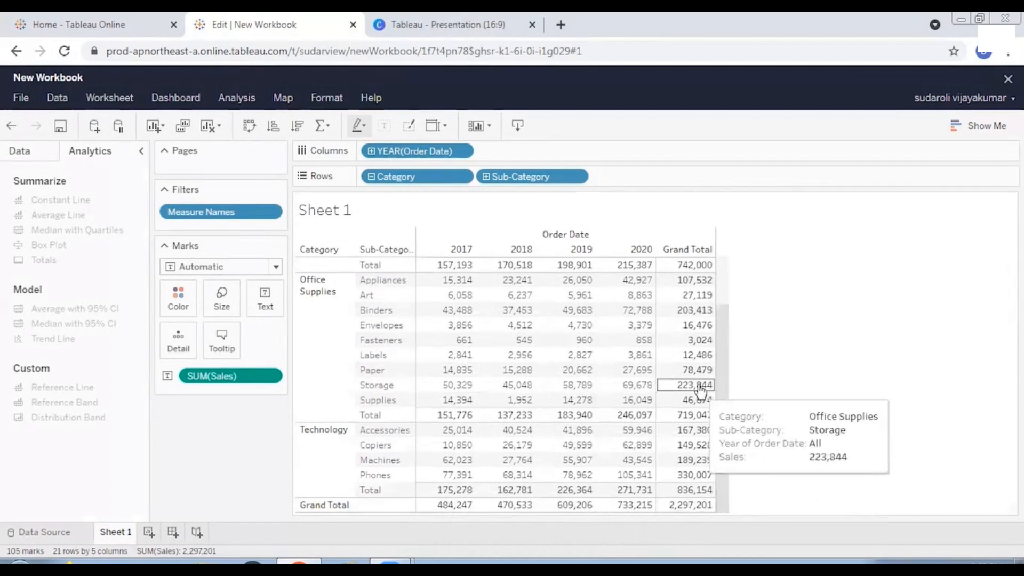
scroll(714, 379, "up", 2)
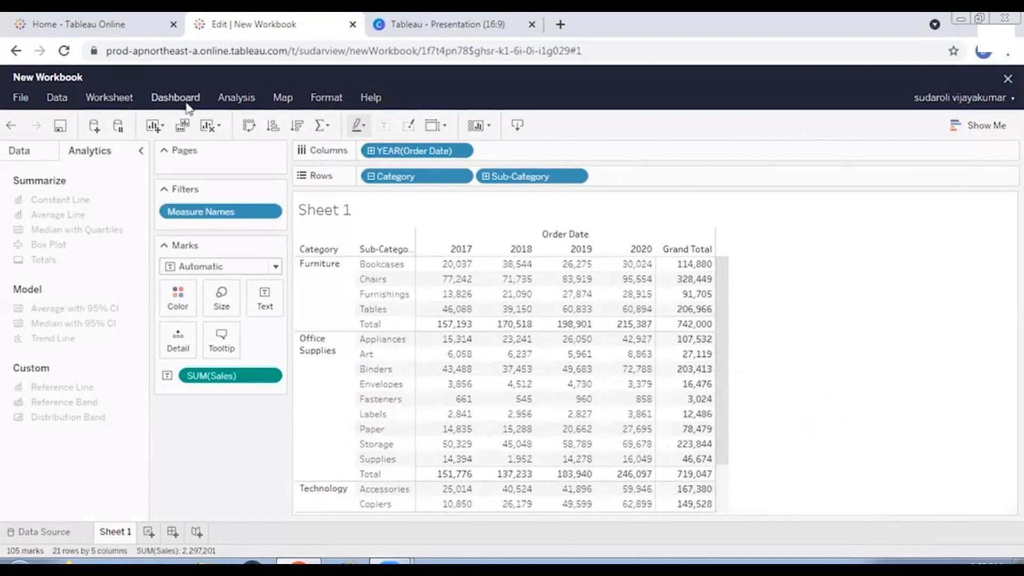
left_click(249, 102)
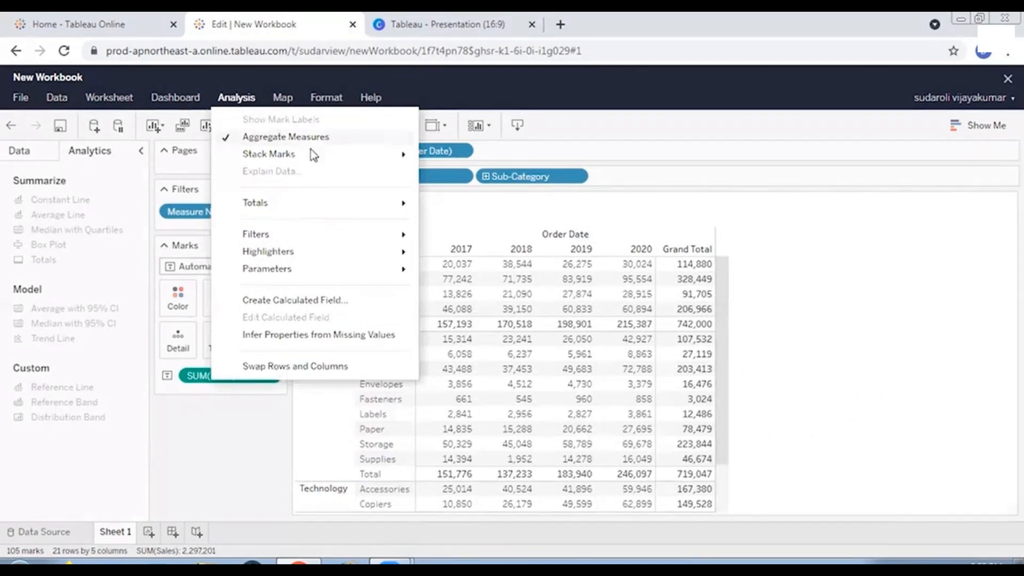
mouse_move(407, 246)
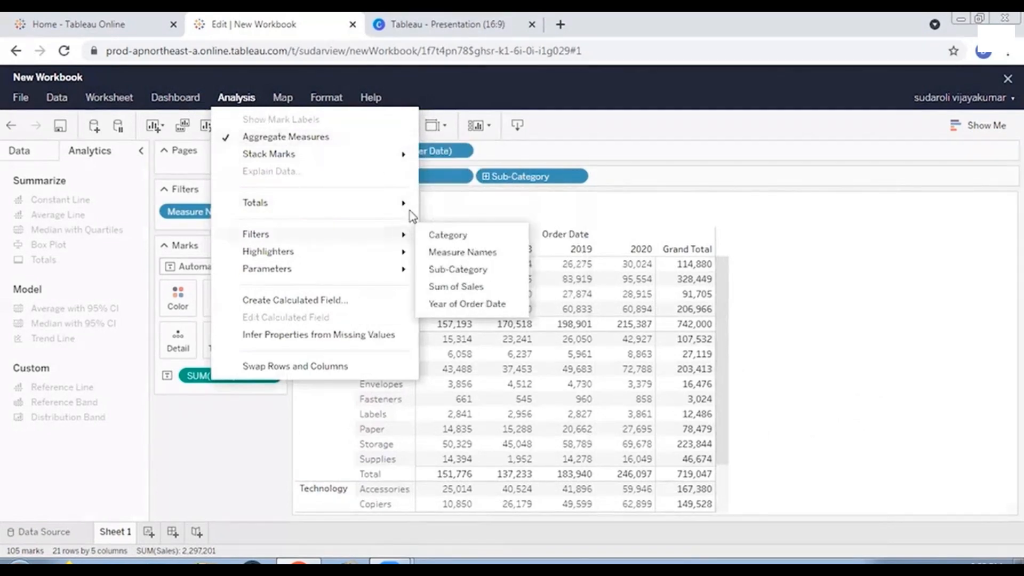
mouse_move(416, 210)
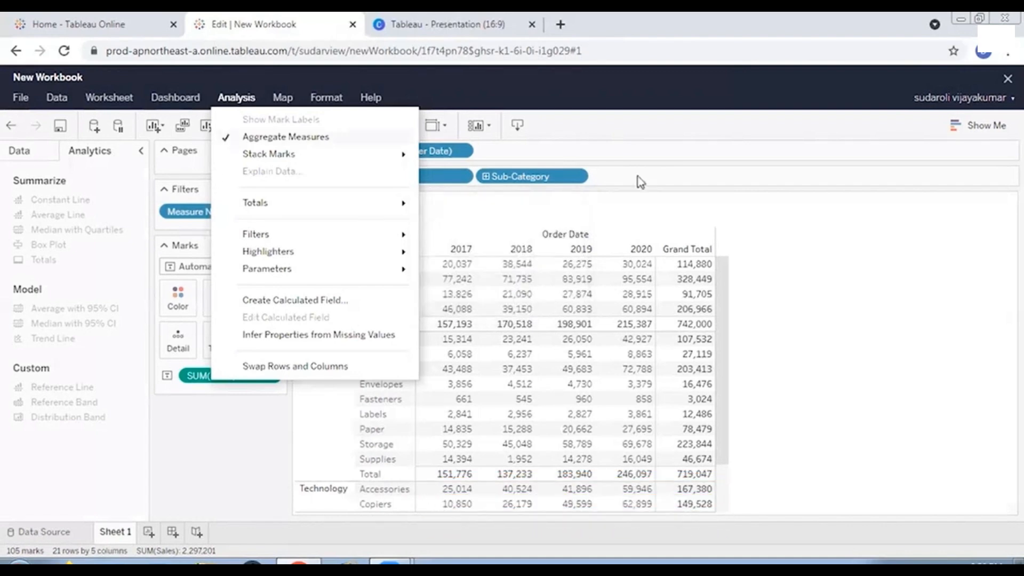
left_click(709, 253)
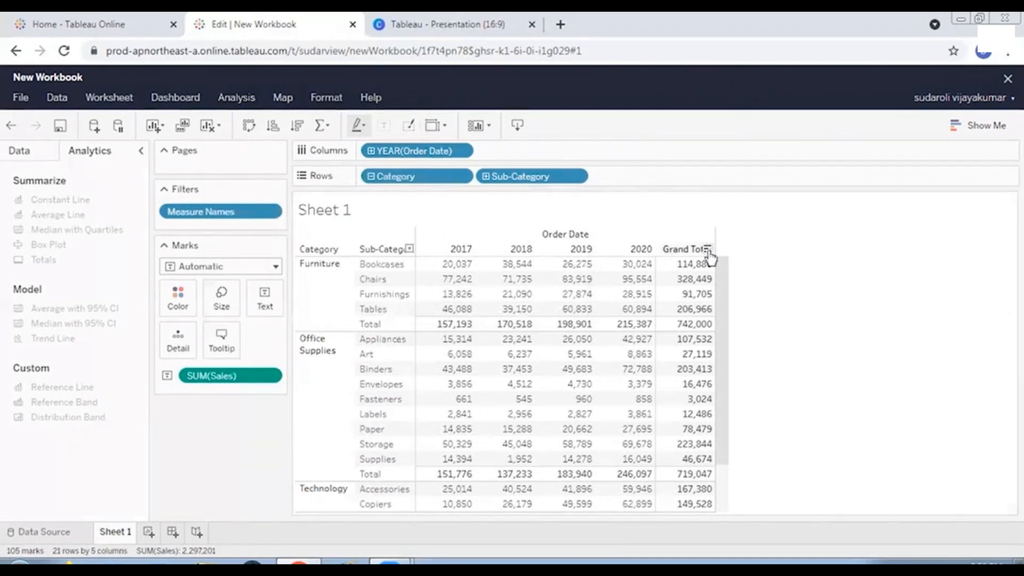
Step: Try an ascending sort of the sub-categories by grand total and view the Grand Total column's aggregation options
left_click(708, 251)
left_click(708, 250)
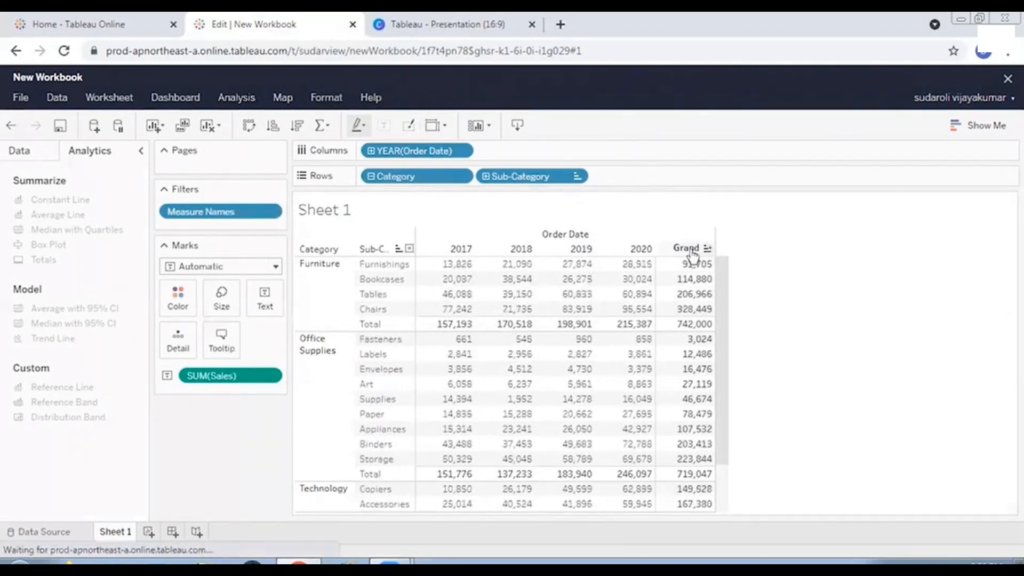
left_click(692, 250)
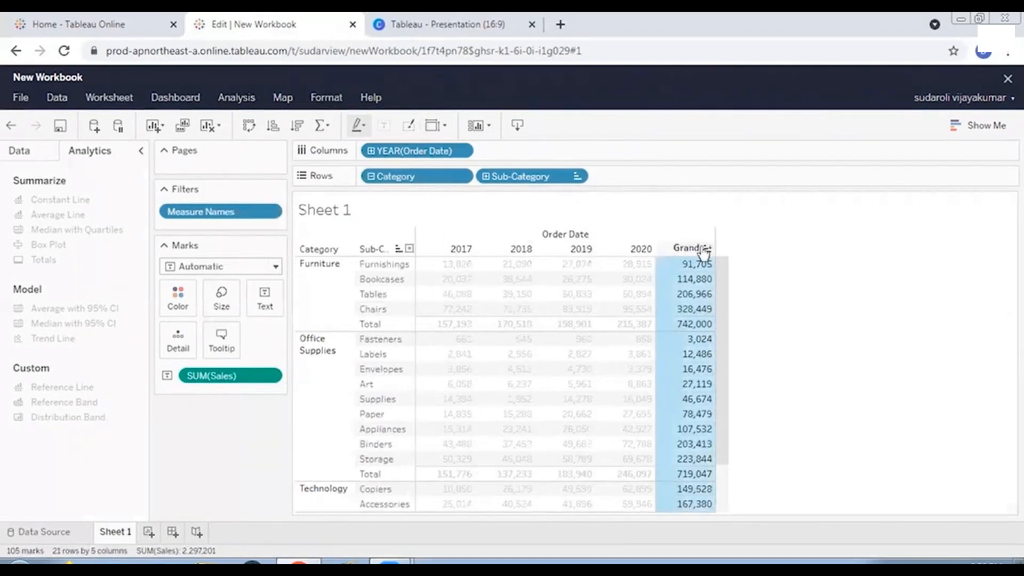
left_click(704, 251)
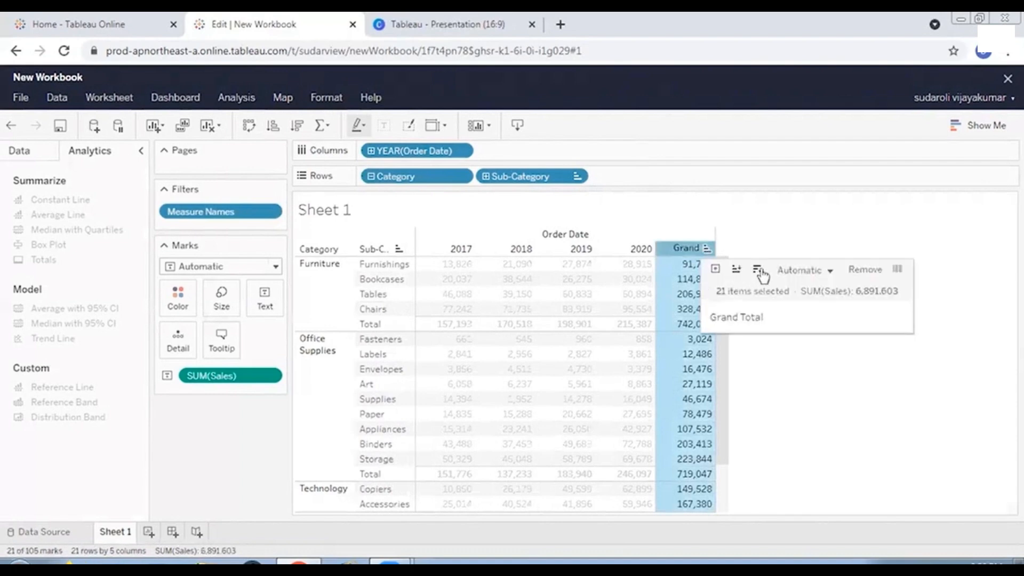
left_click(832, 272)
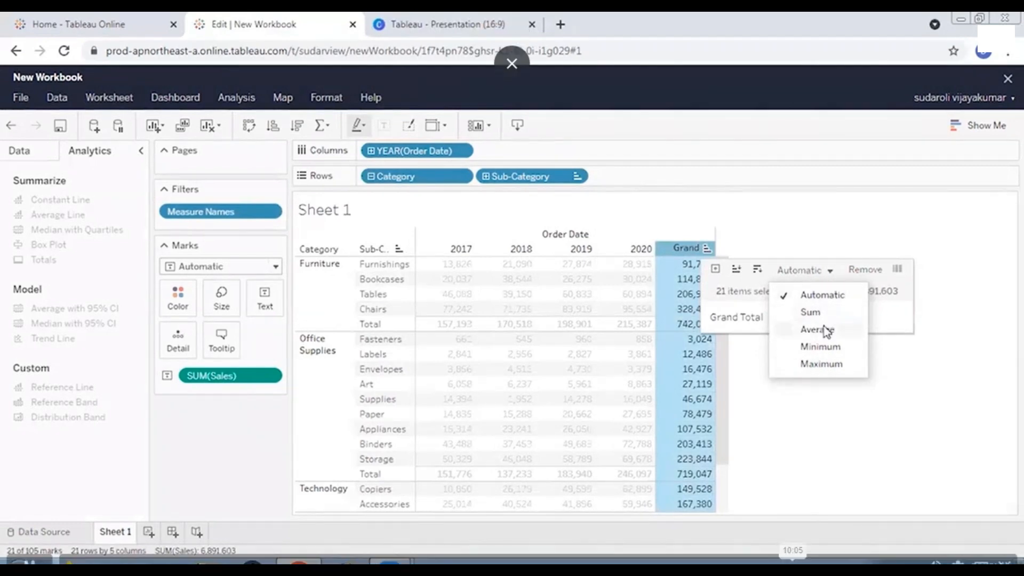
left_click(707, 248)
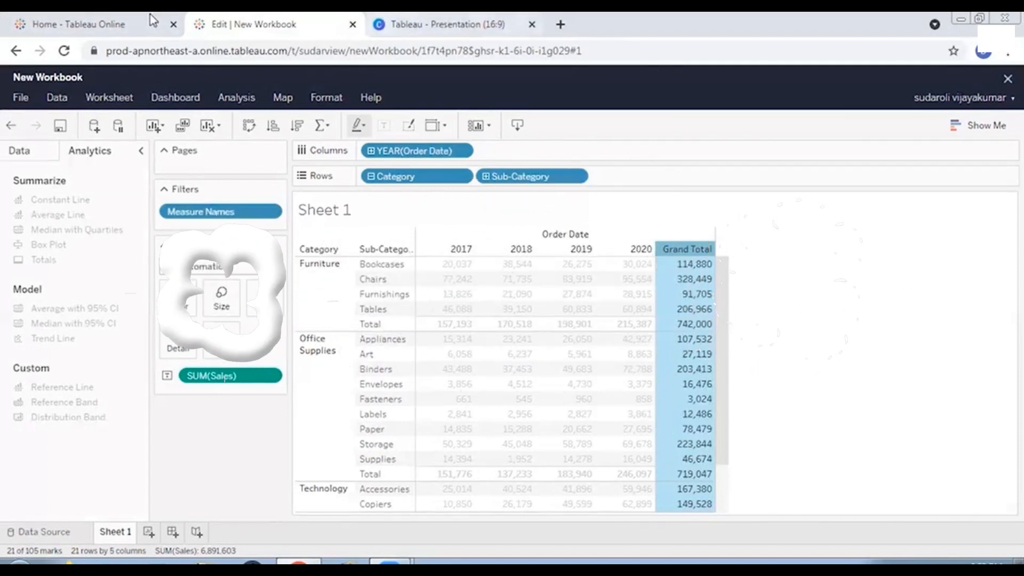
Step: Switch to the Canva presentation "Tableau" and open its presenting options
left_click(447, 25)
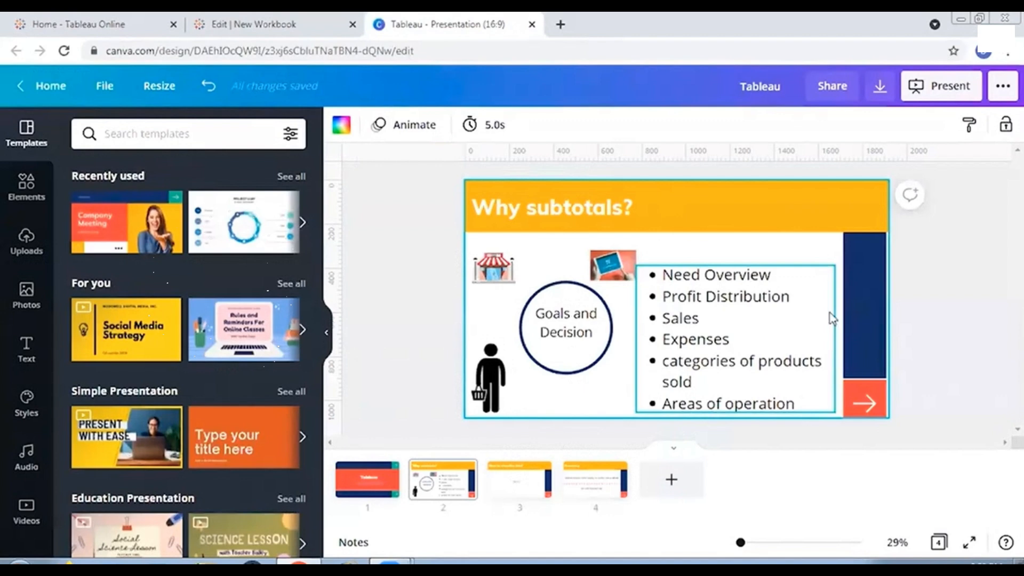
left_click(928, 88)
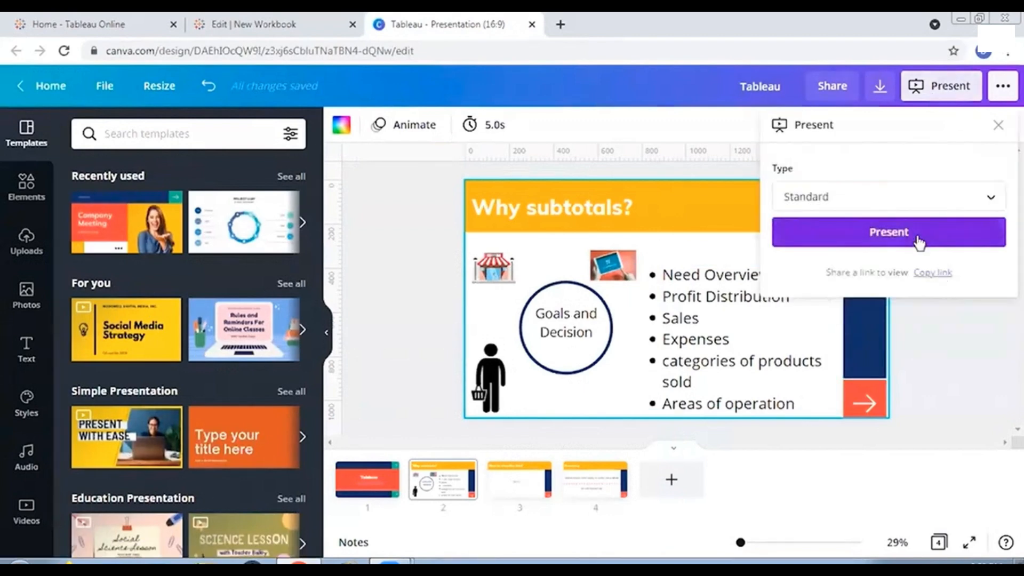